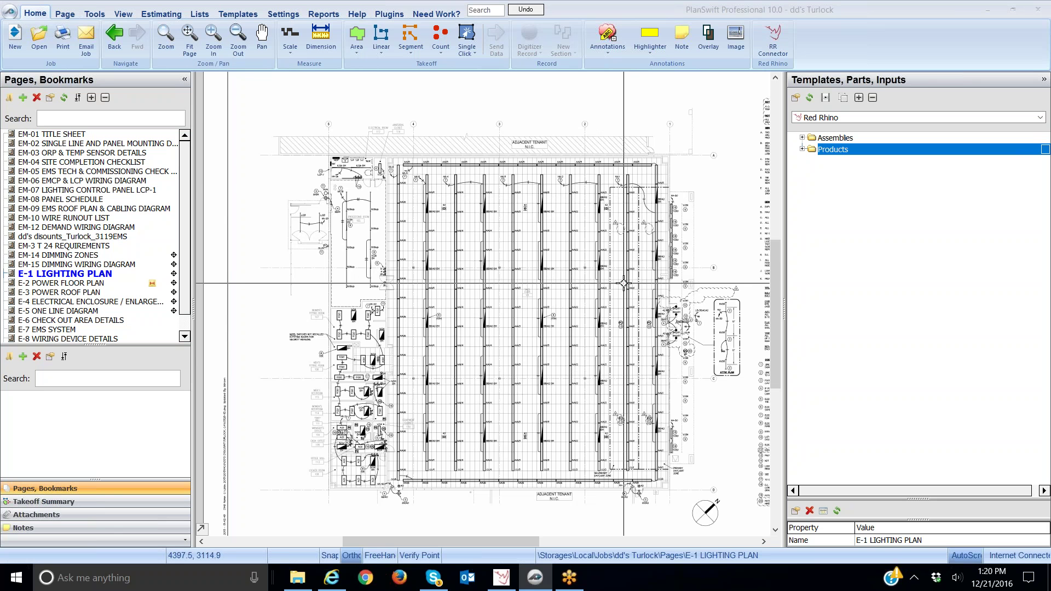
# Step: Zoom into the E-1 Lighting Plan and shift the view right to inspect the fixture rows
pyautogui.scroll(2, 624, 283)
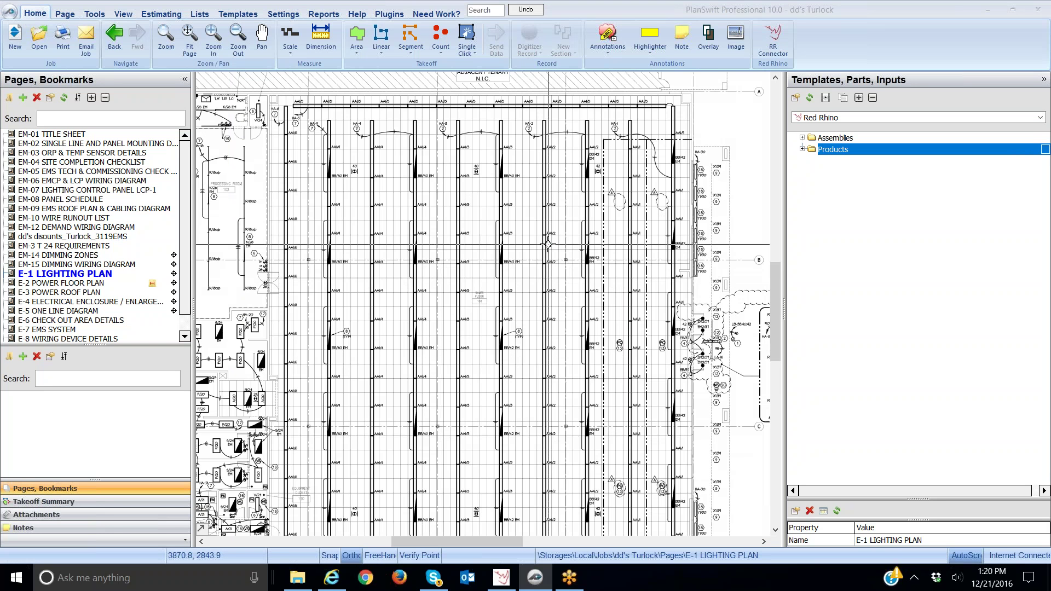
pyautogui.moveTo(555, 243); pyautogui.dragTo(584, 238)
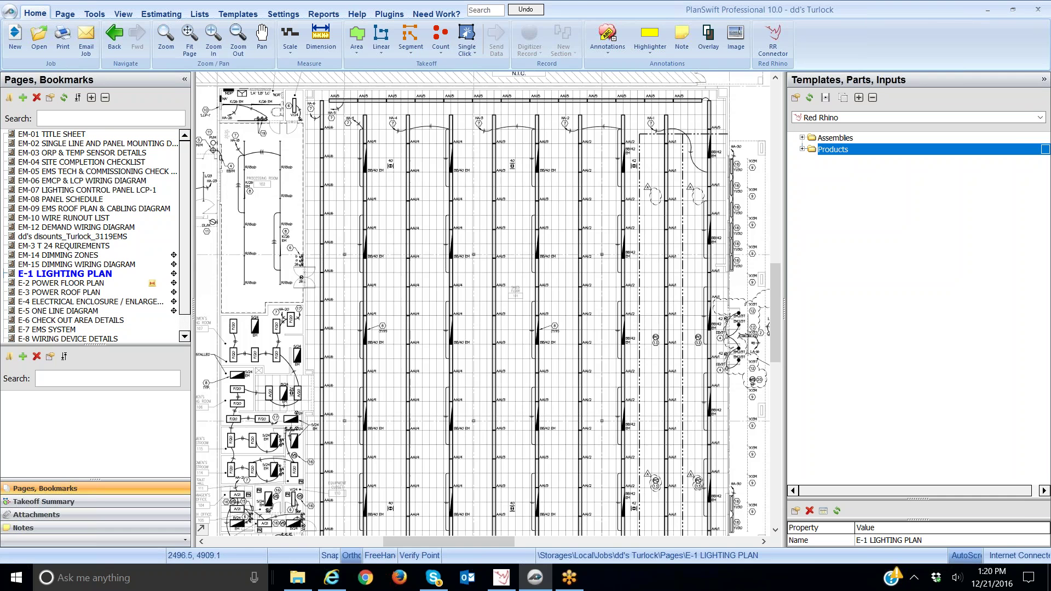
# Step: Check the Red Rhino estimate's Panels & Feeders, Power and Lighting sections, then return to PlanSwift
pyautogui.click(331, 579)
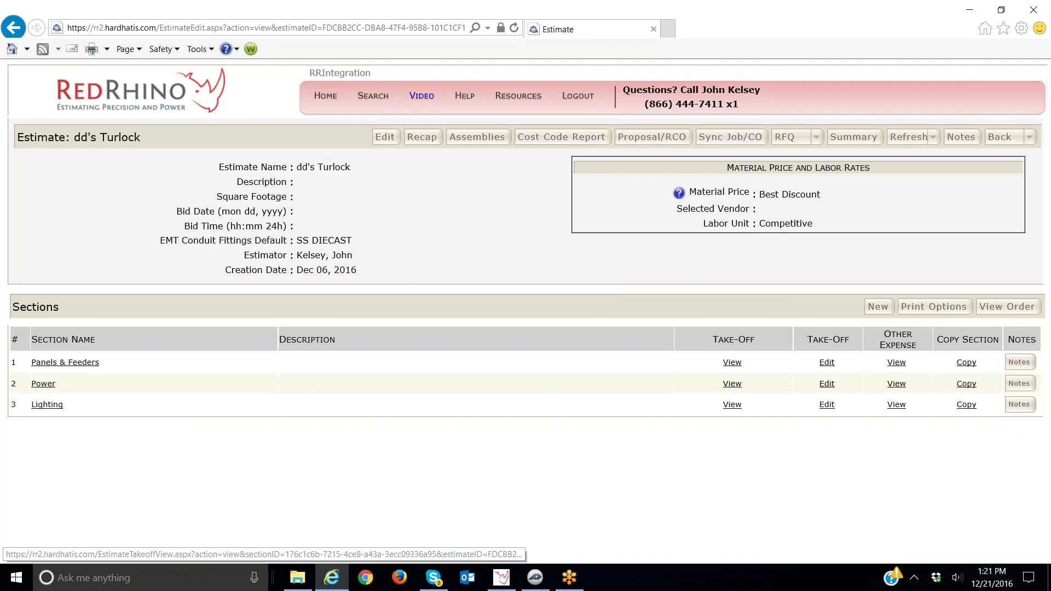
pyautogui.click(534, 579)
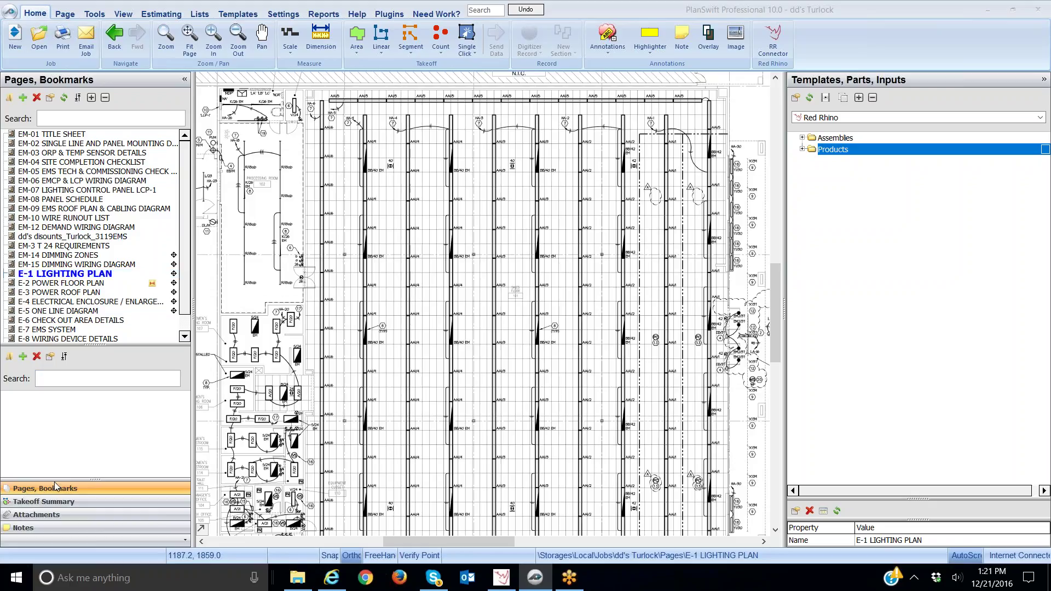
# Step: Show the dd's Turlock takeoff summary tree and select its Power section folder
pyautogui.click(51, 500)
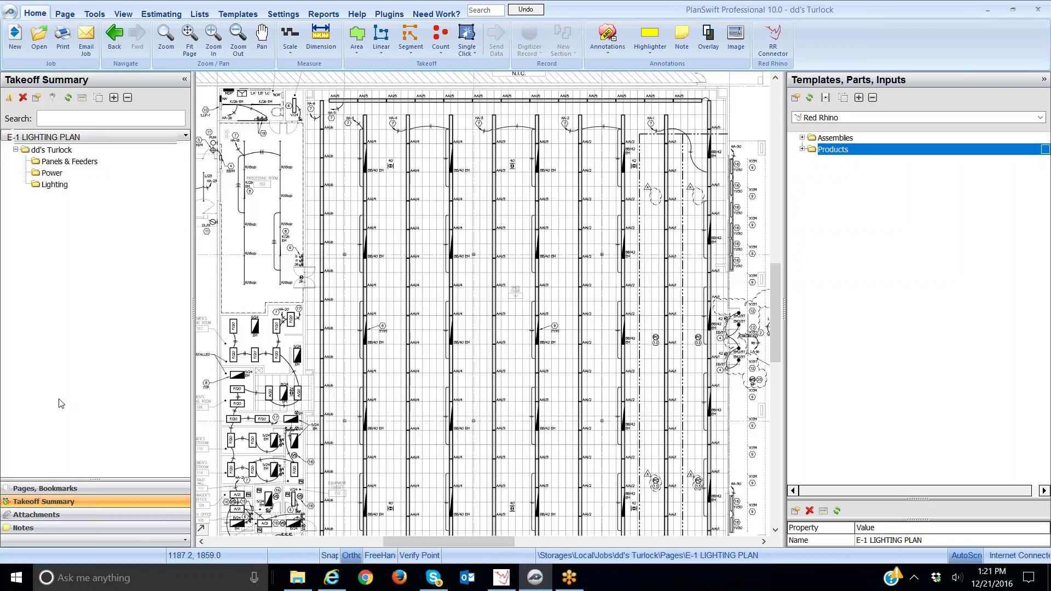
pyautogui.click(75, 173)
# Step: Drill into Products > 7000 > 405 > 4051 Copper Wire and select WIRE #12 CU STRANDED
pyautogui.click(802, 149)
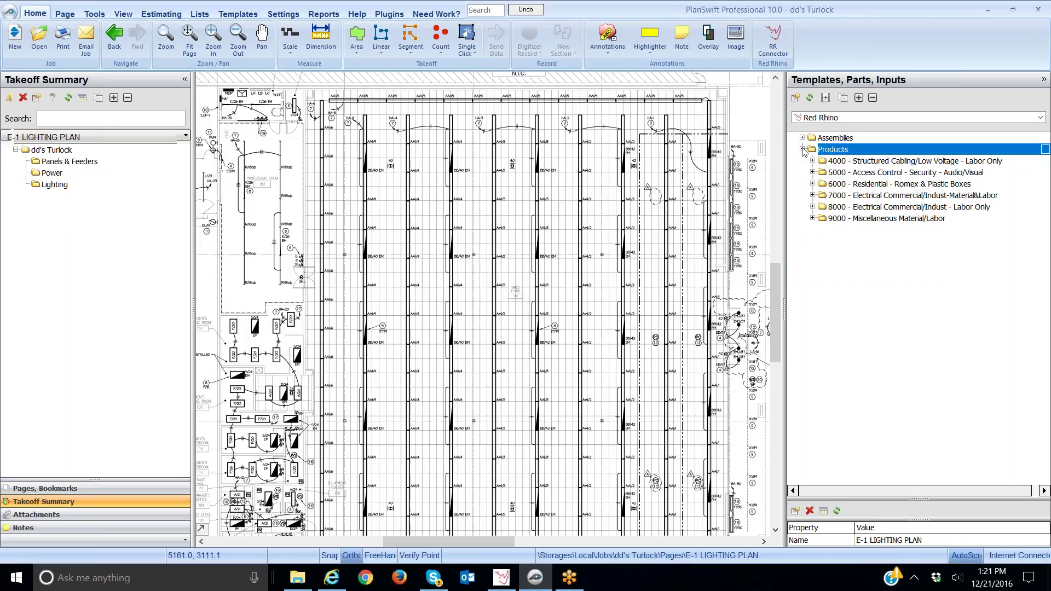
pyautogui.click(813, 196)
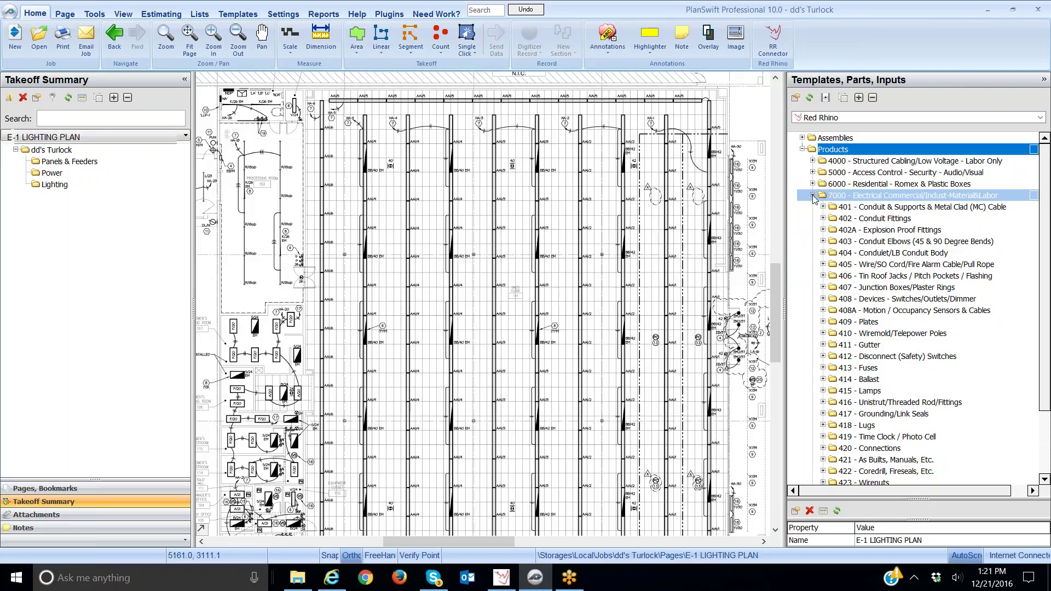
pyautogui.click(823, 265)
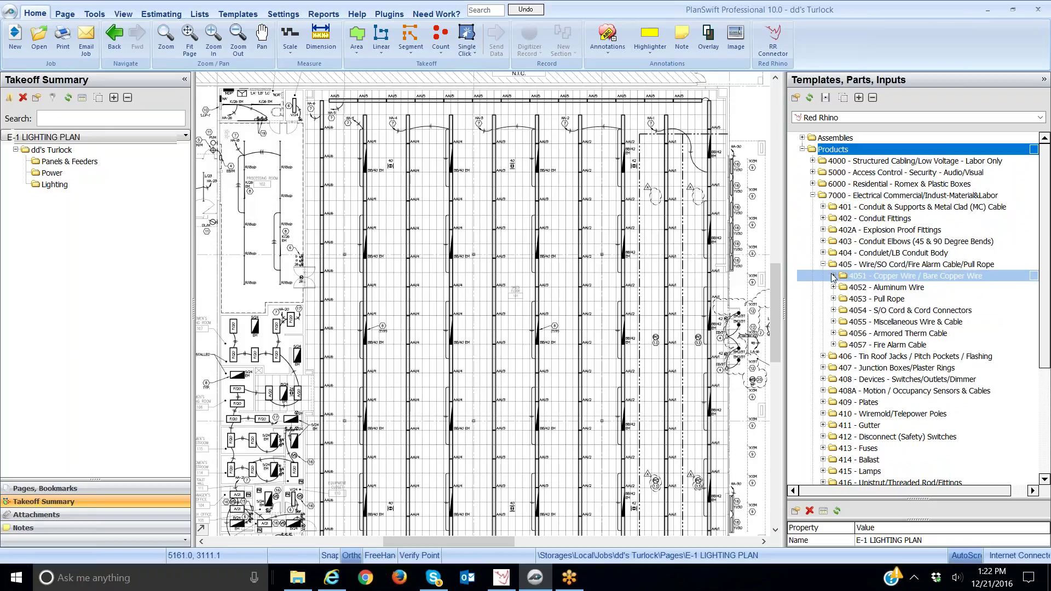
pyautogui.click(834, 277)
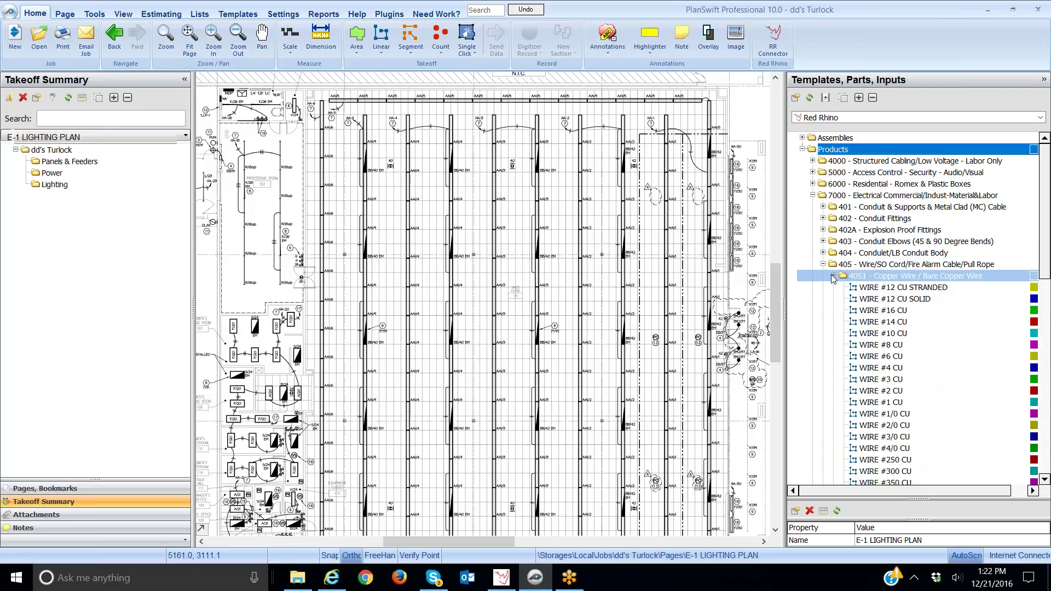
pyautogui.click(832, 288)
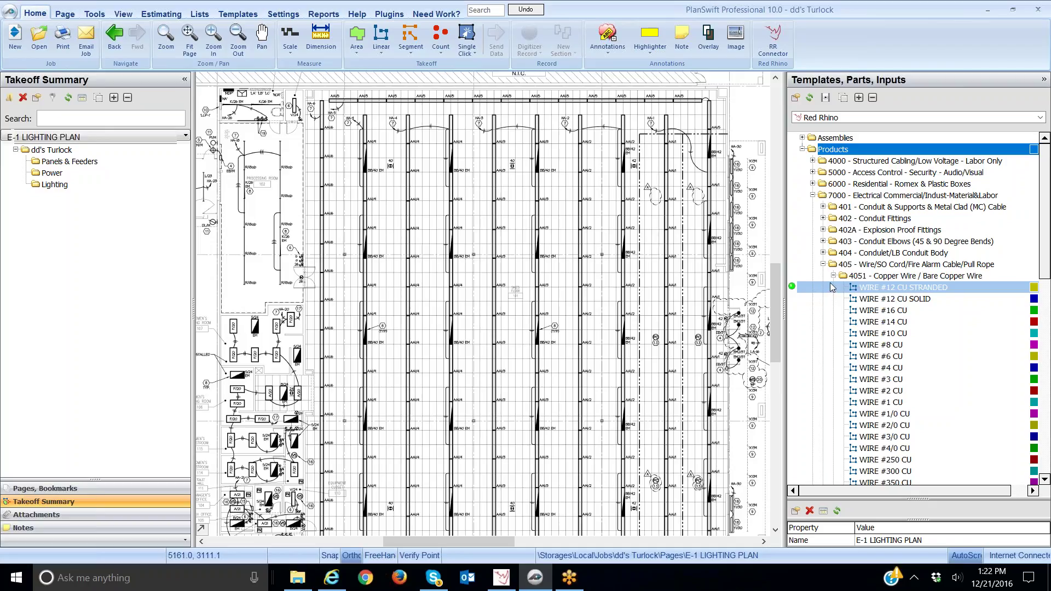
pyautogui.moveTo(832, 287); pyautogui.dragTo(575, 270)
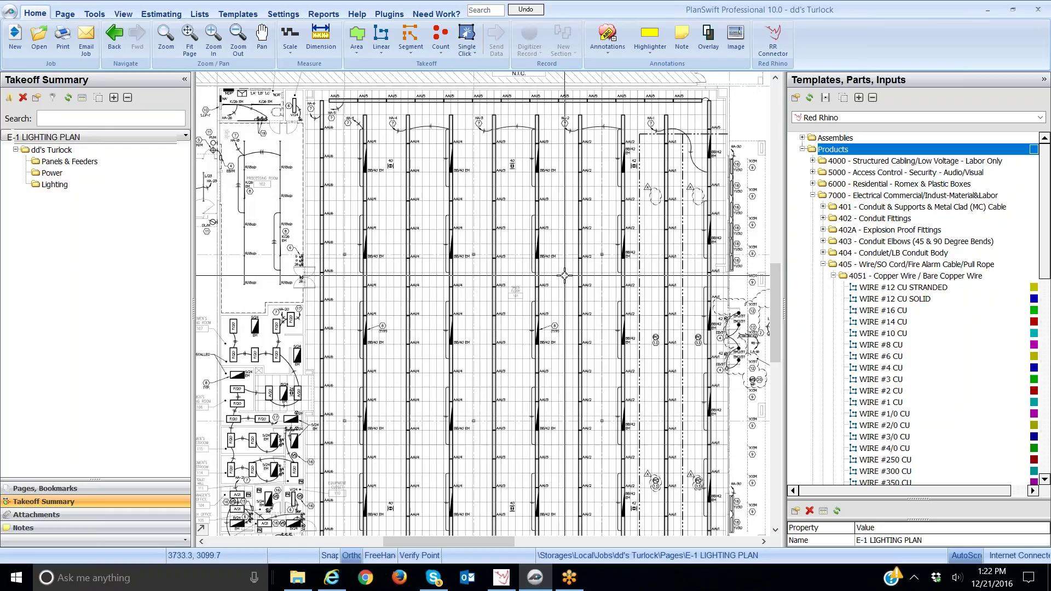
pyautogui.scroll(-2, 575, 270)
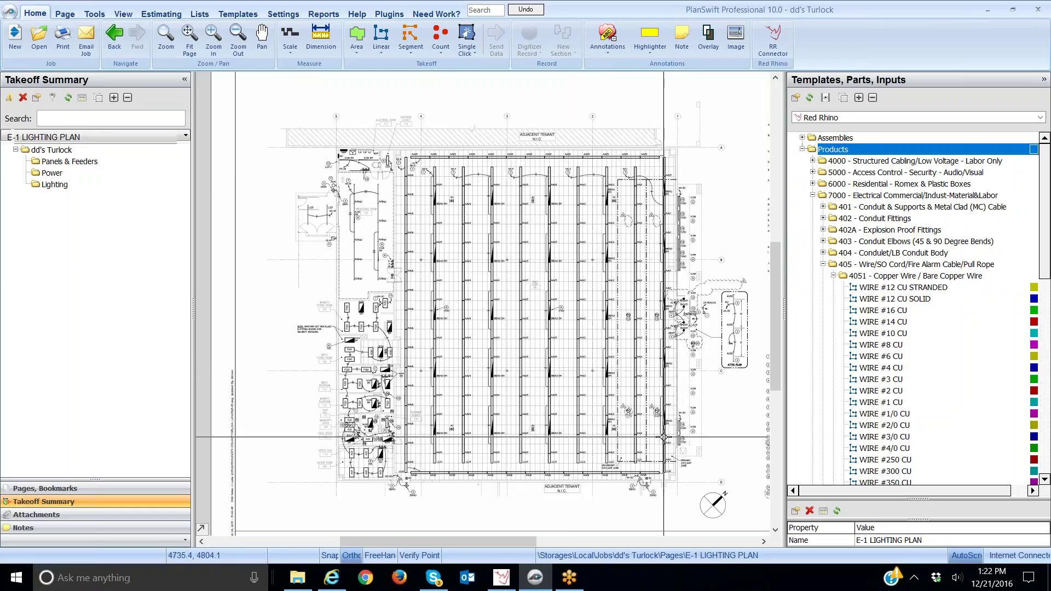
# Step: Add WIRE #12 CU STRANDED to the dd's Turlock\Lighting folder and start its takeoff
pyautogui.click(793, 286)
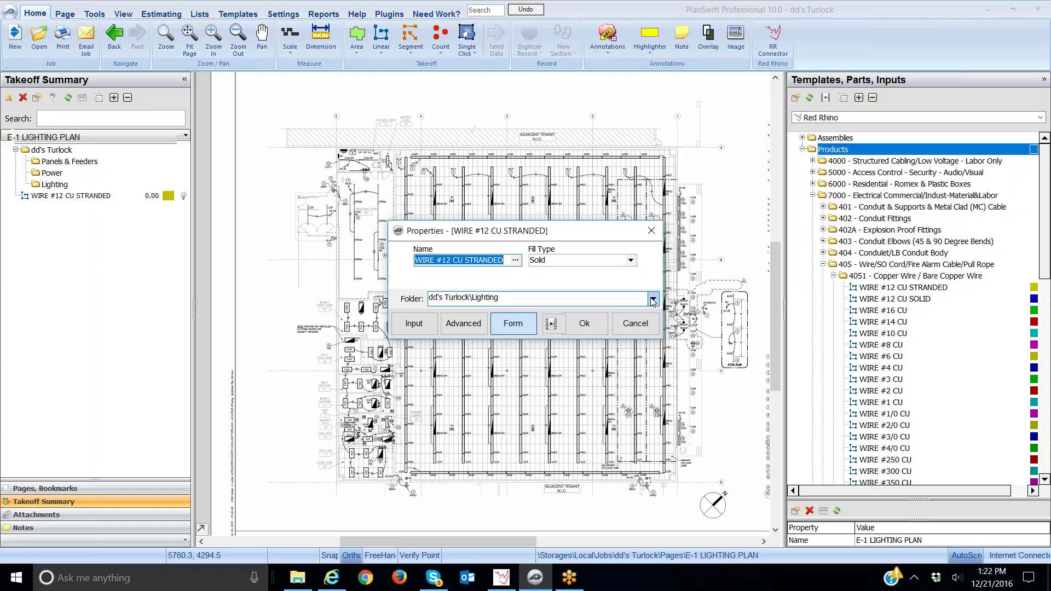
pyautogui.click(466, 302)
pyautogui.click(653, 299)
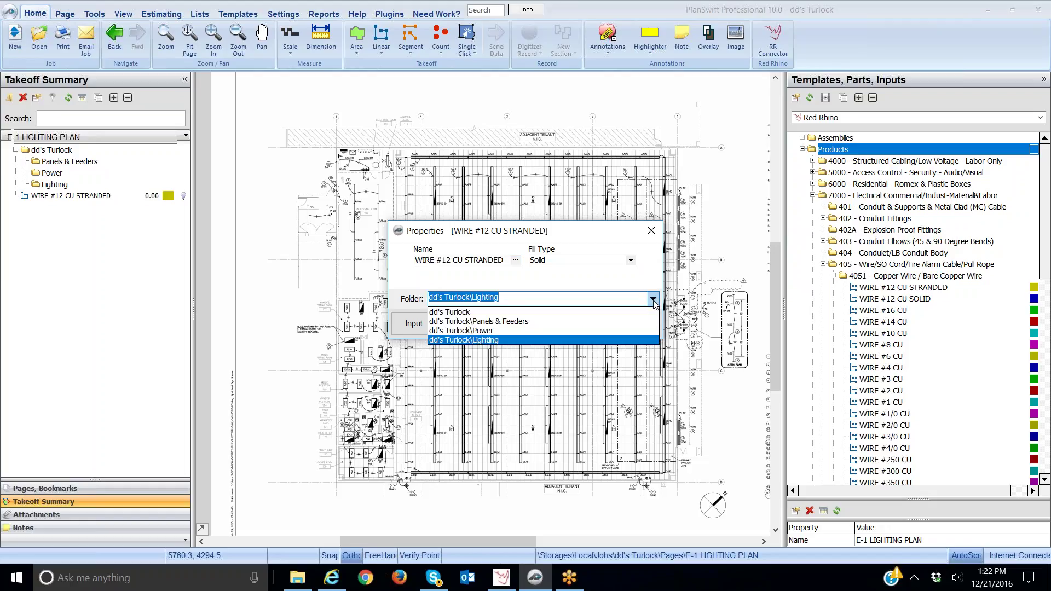
pyautogui.click(505, 342)
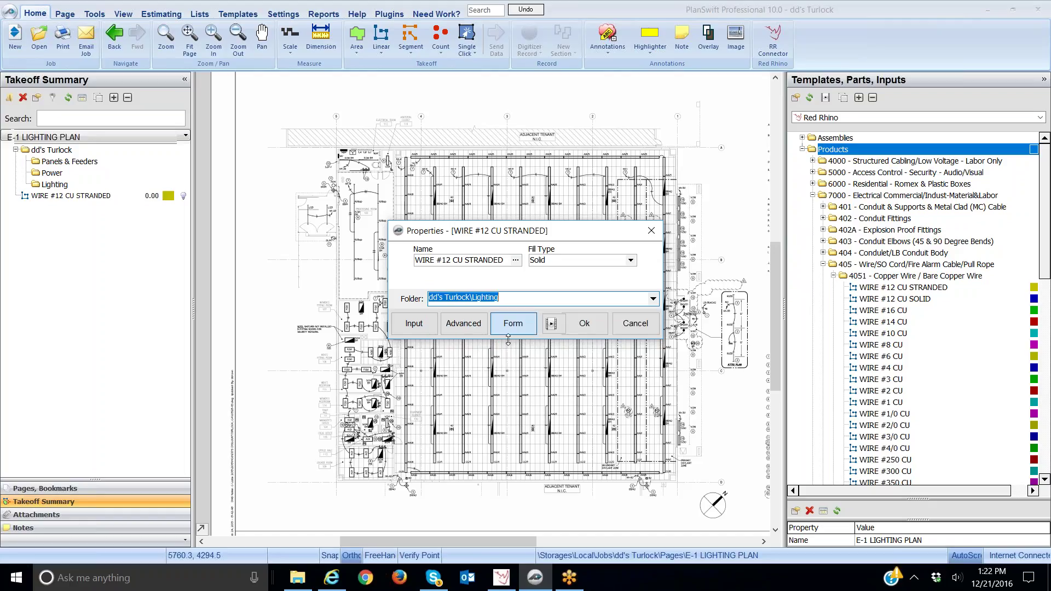
pyautogui.click(590, 327)
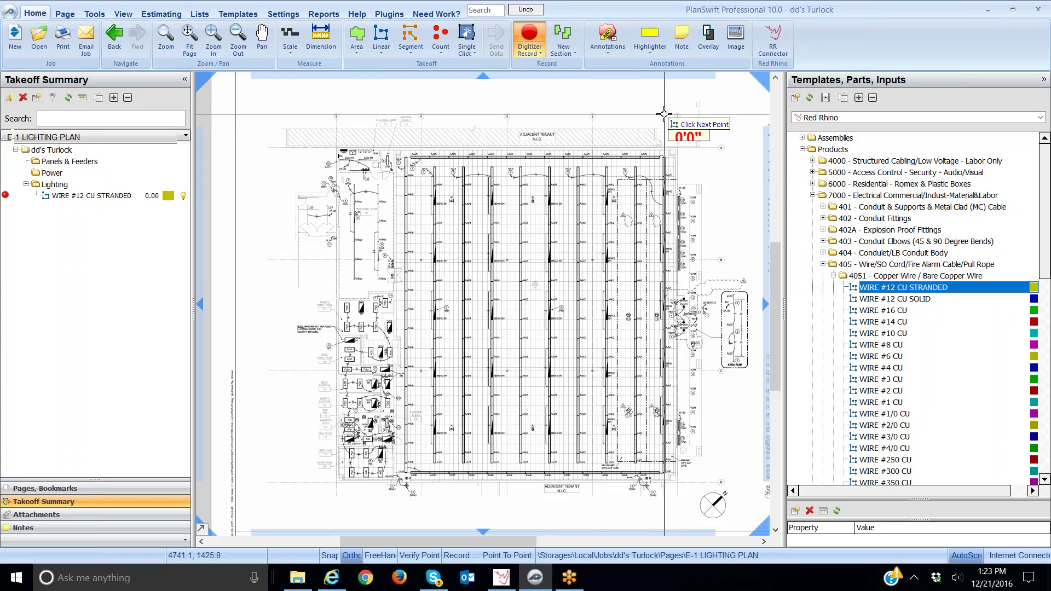
# Step: Trace three top-to-bottom wire runs along the right fixture row, reaching 738.88
pyautogui.click(664, 115)
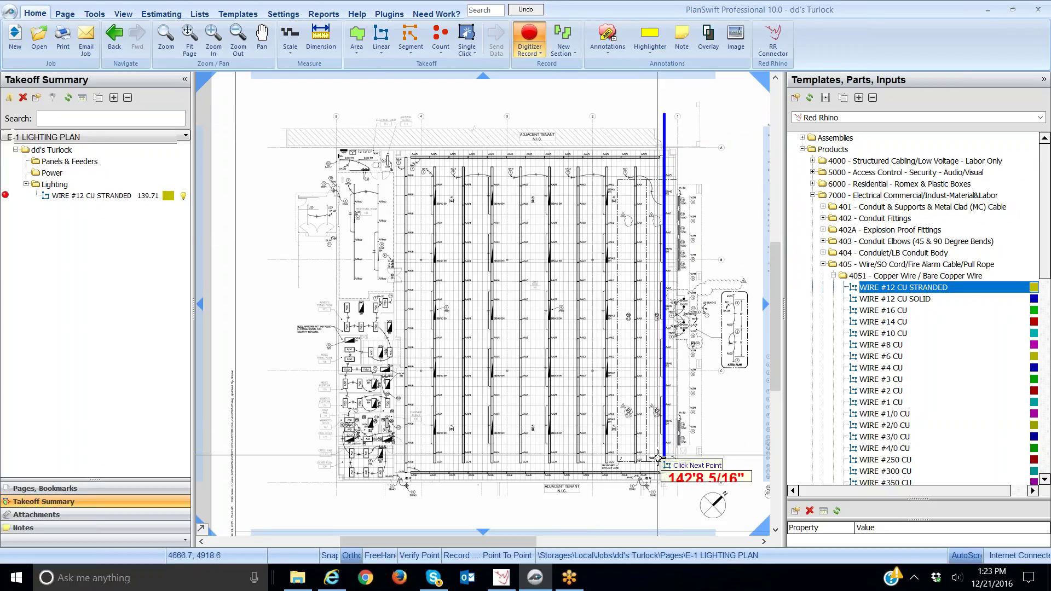
pyautogui.click(661, 468)
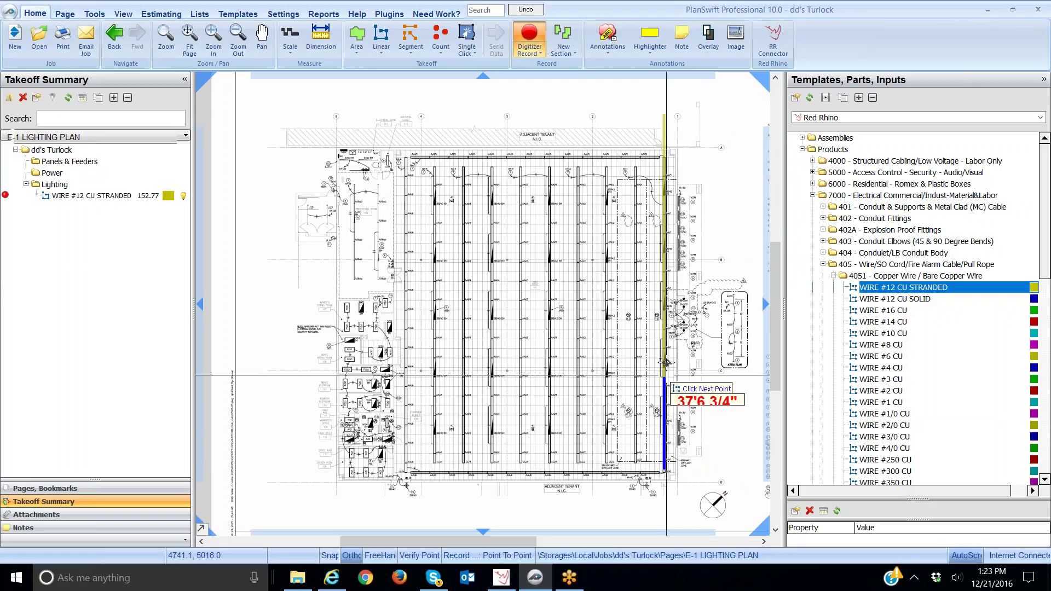
pyautogui.click(664, 116)
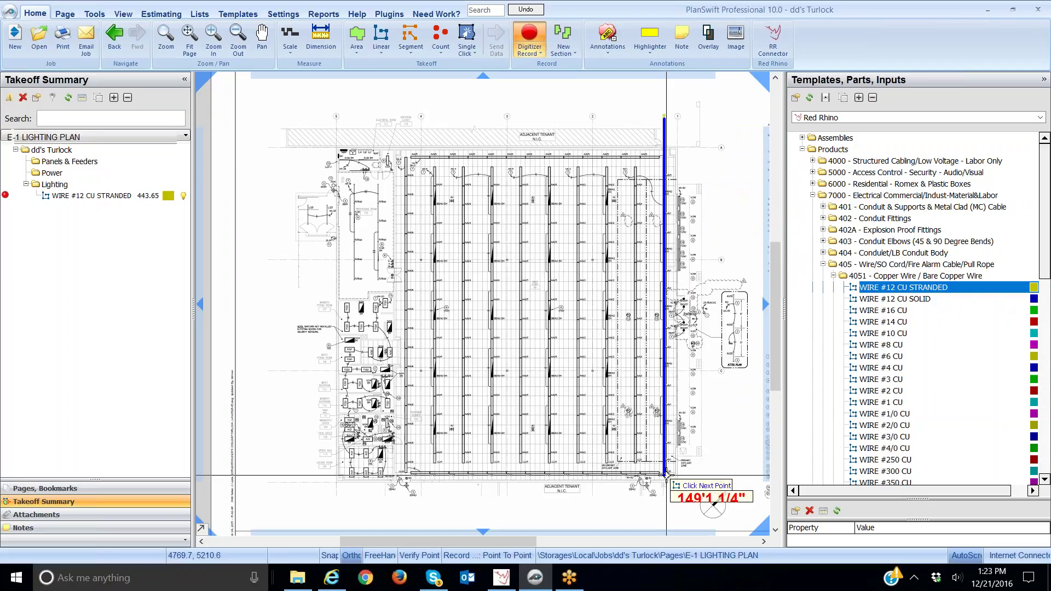
pyautogui.click(664, 472)
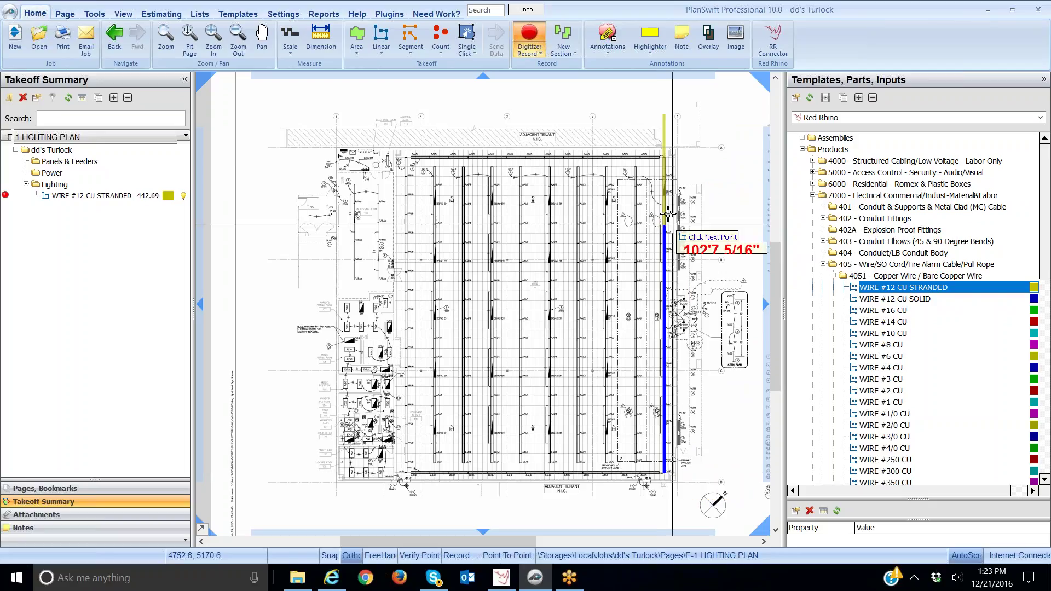
pyautogui.click(665, 115)
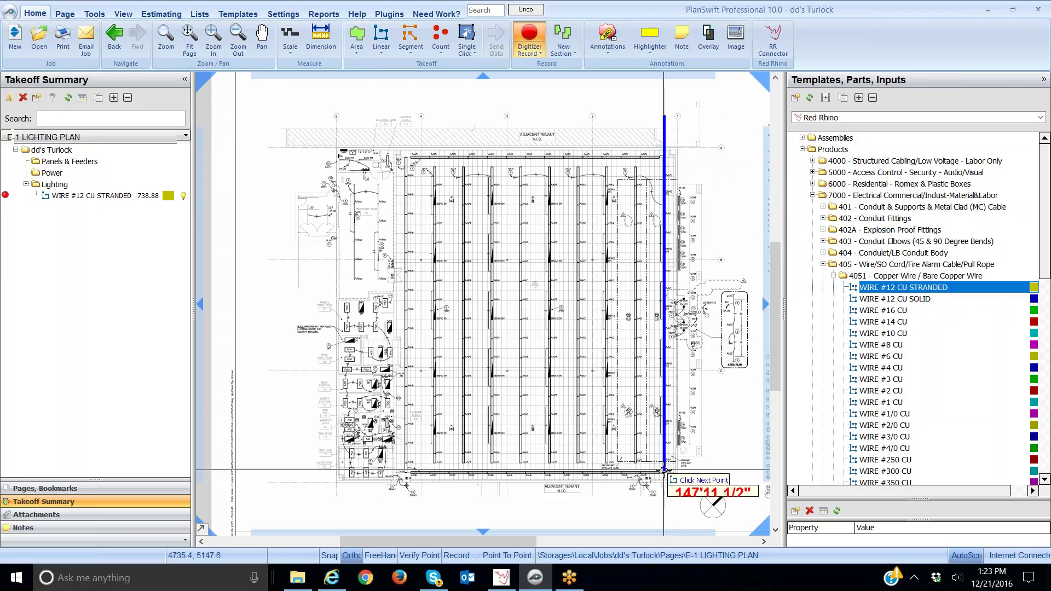
pyautogui.click(664, 470)
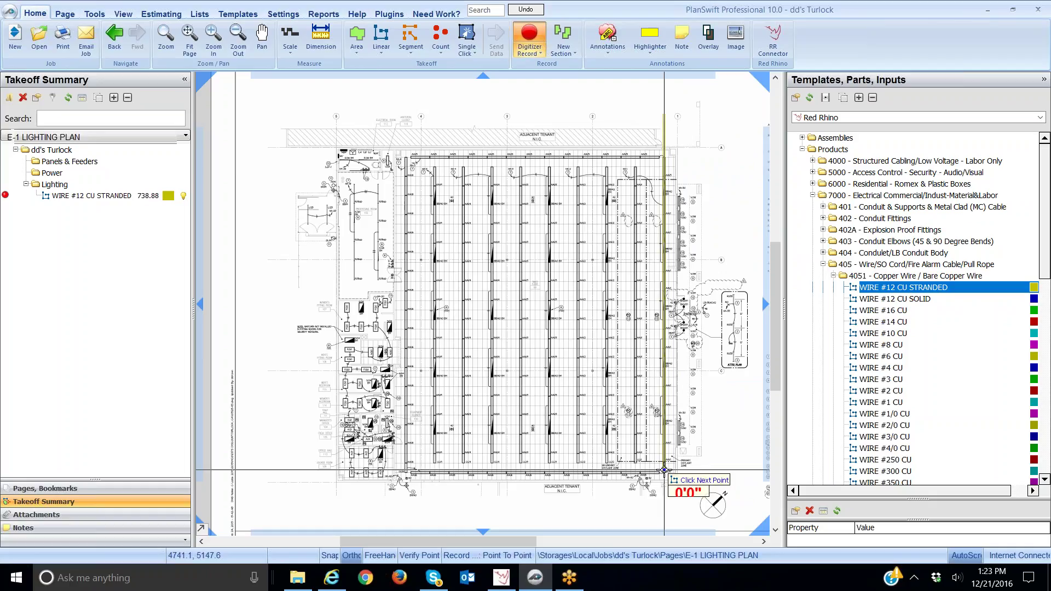
pyautogui.rightClick(664, 471)
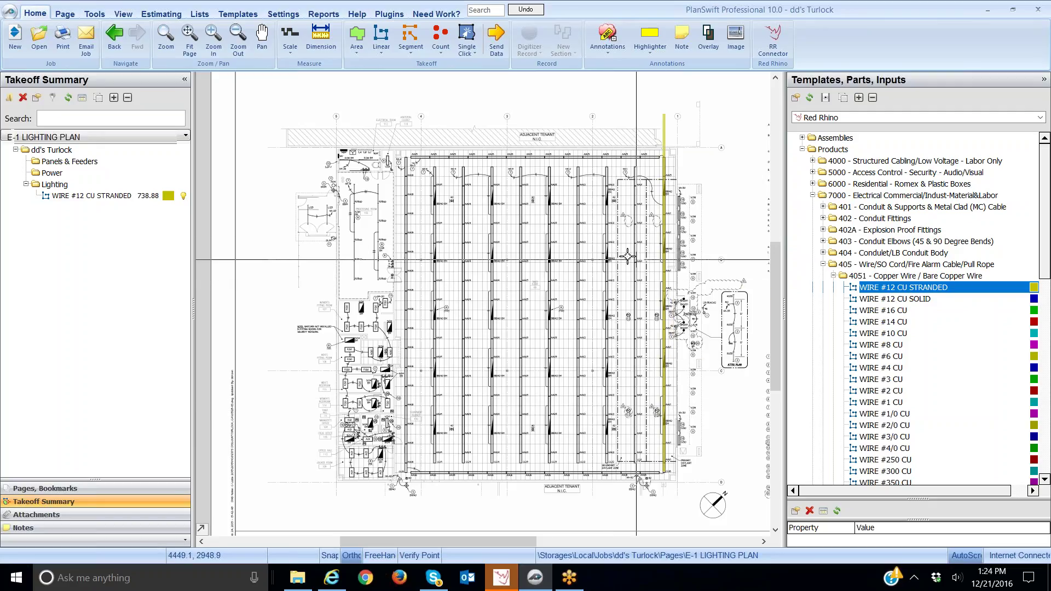
# Step: Select the WIRE #12 CU STRANDED takeoff item and resume recording it
pyautogui.click(114, 197)
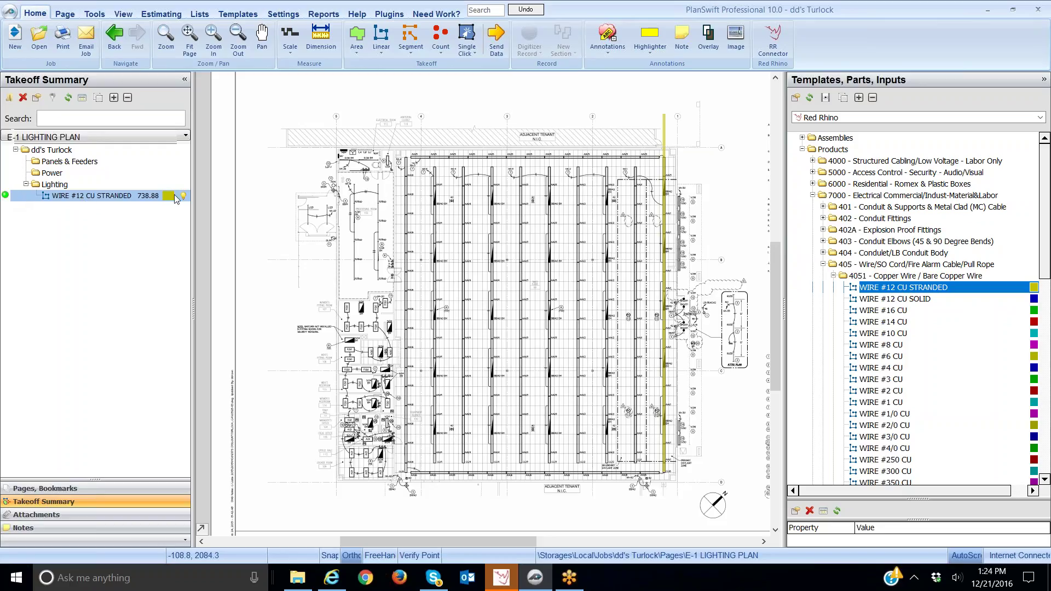
pyautogui.click(6, 196)
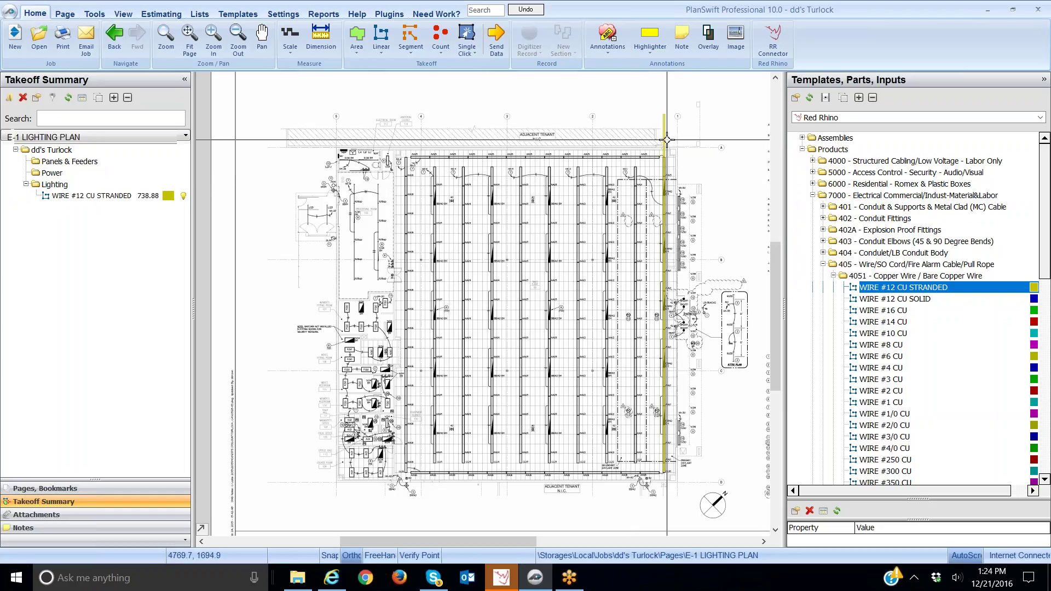
pyautogui.click(141, 203)
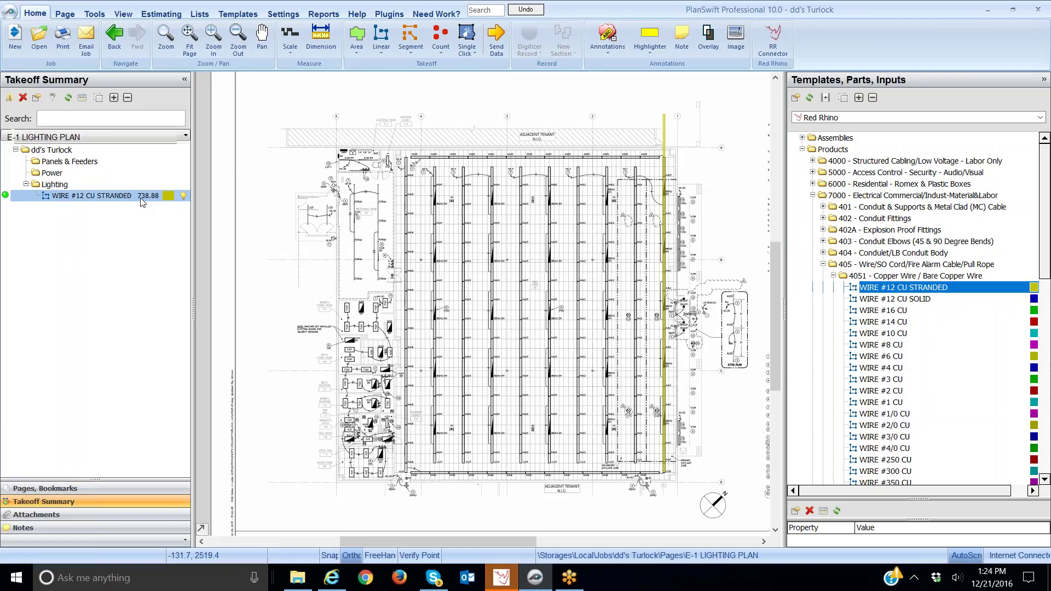
pyautogui.click(5, 196)
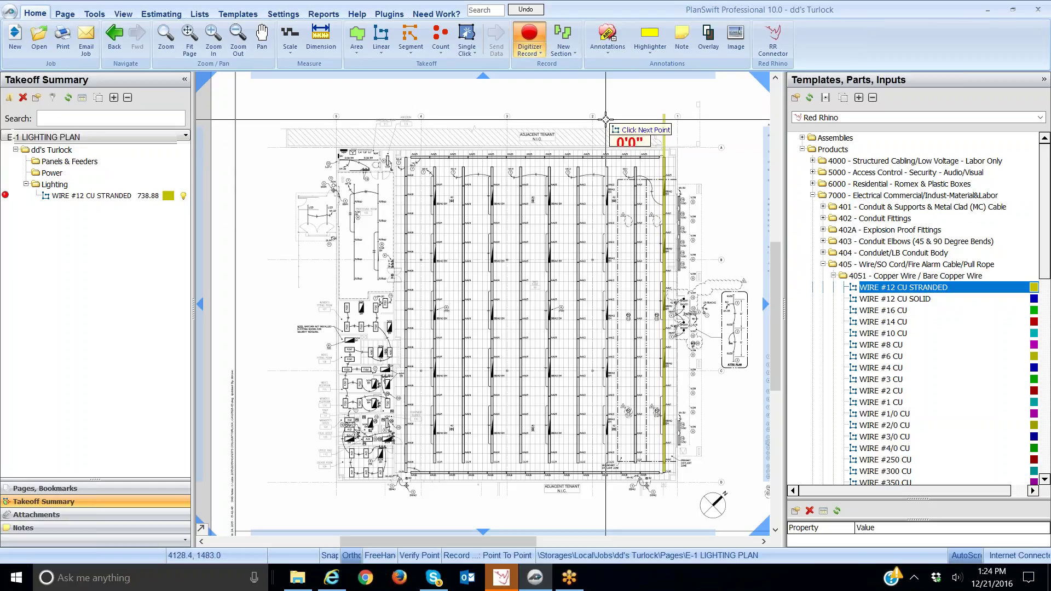
# Step: Trace top-to-bottom wire runs along the second fixture row, raising the total to 1,604.42, then stop
pyautogui.click(606, 120)
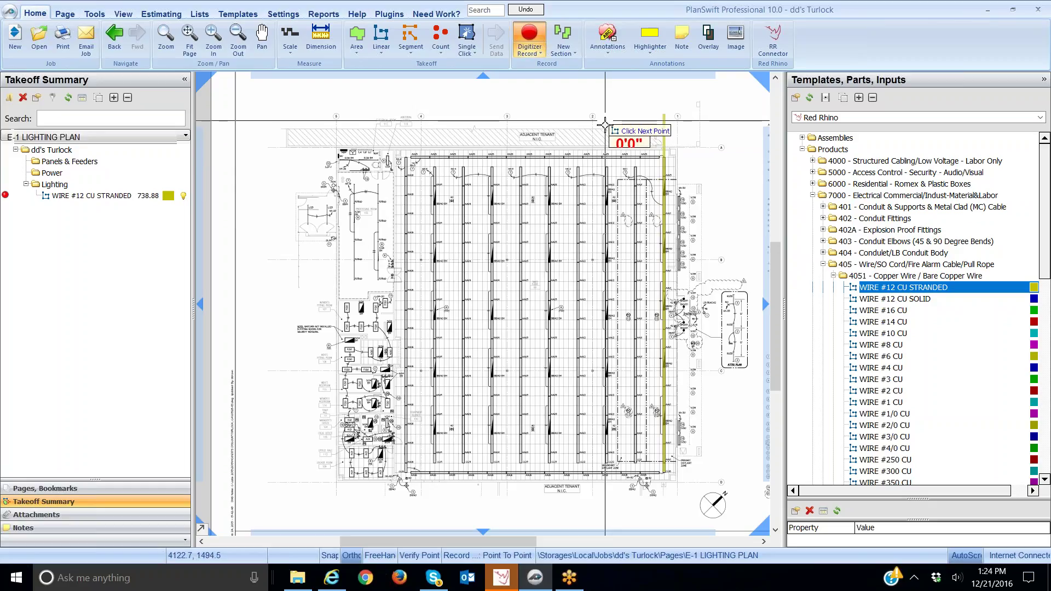
pyautogui.click(606, 473)
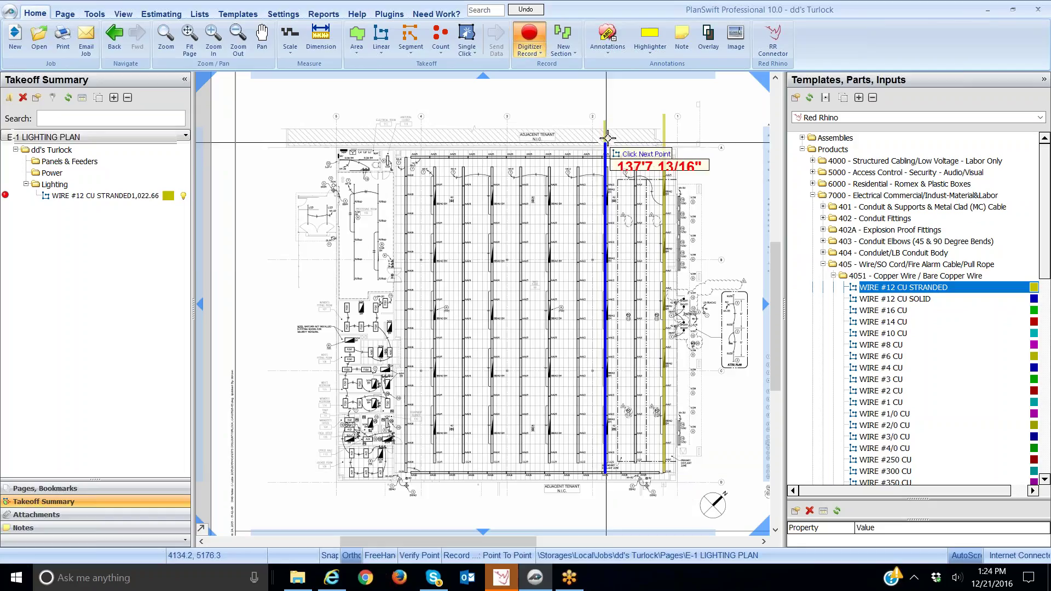
pyautogui.click(606, 471)
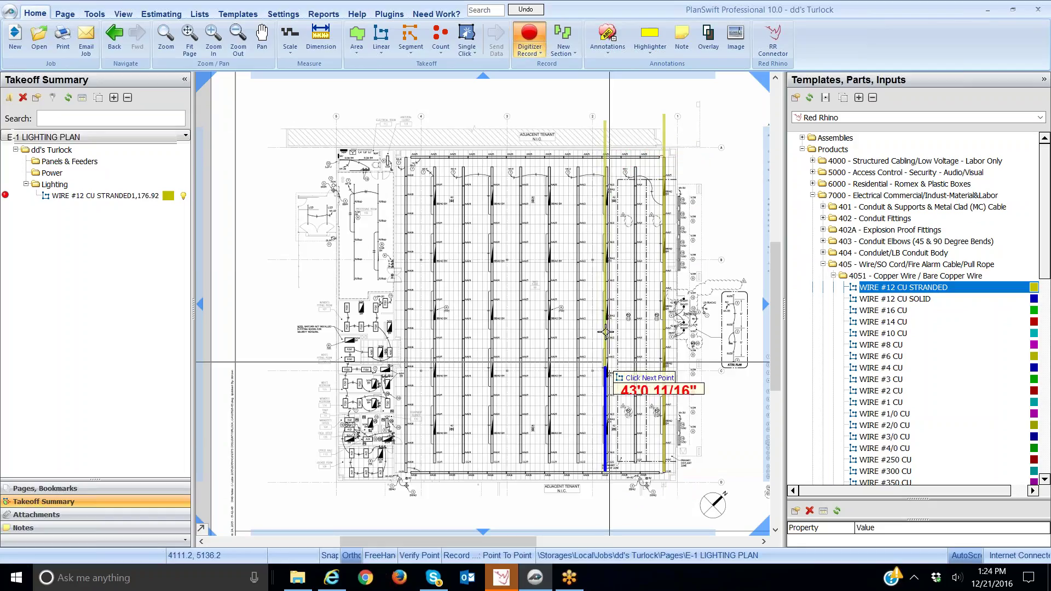
pyautogui.click(606, 123)
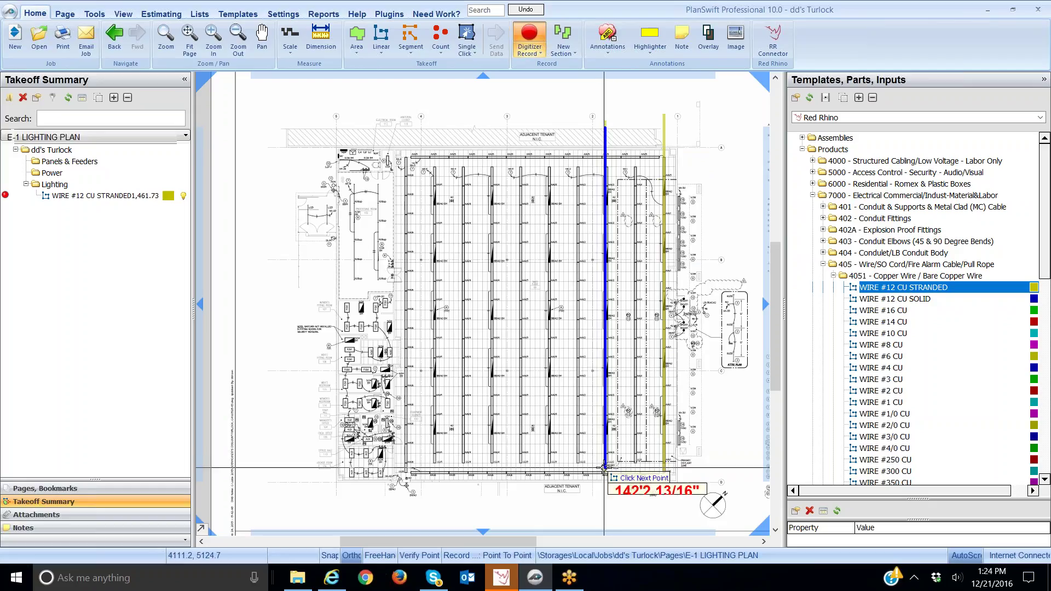
pyautogui.click(605, 476)
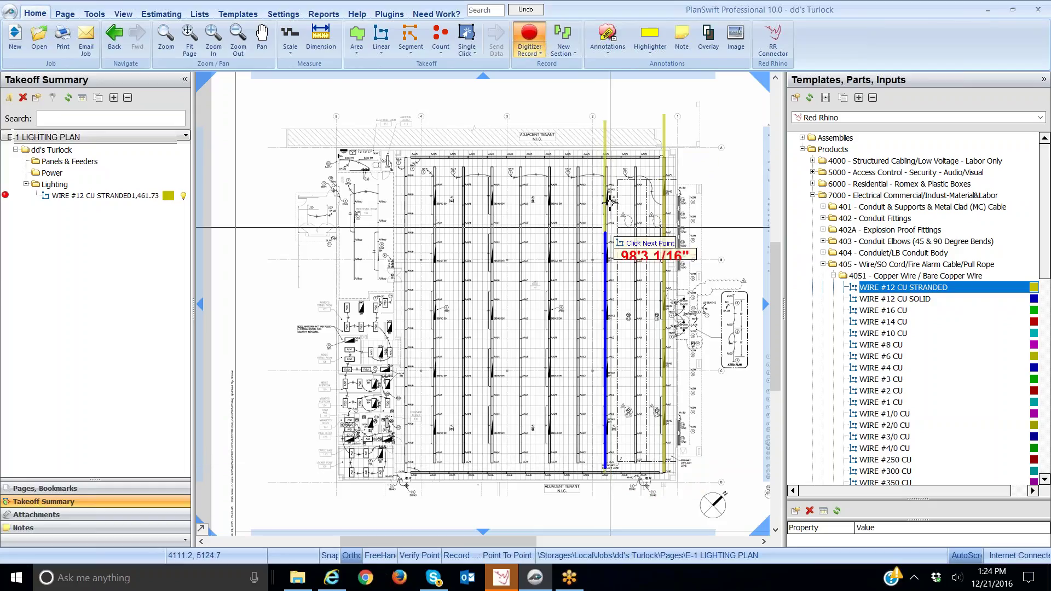
pyautogui.rightClick(606, 128)
pyautogui.click(616, 150)
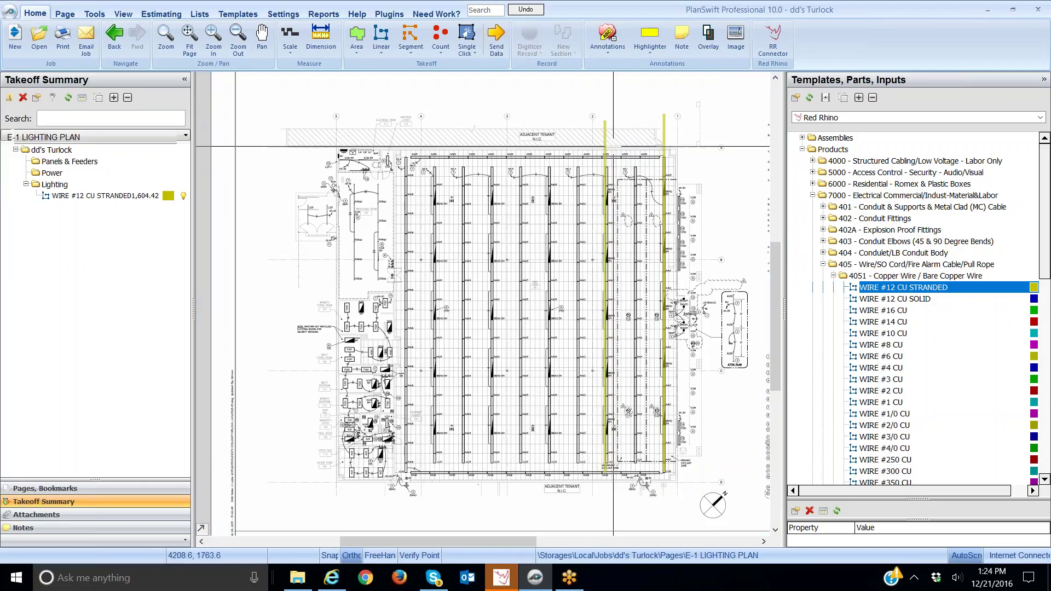
pyautogui.click(99, 197)
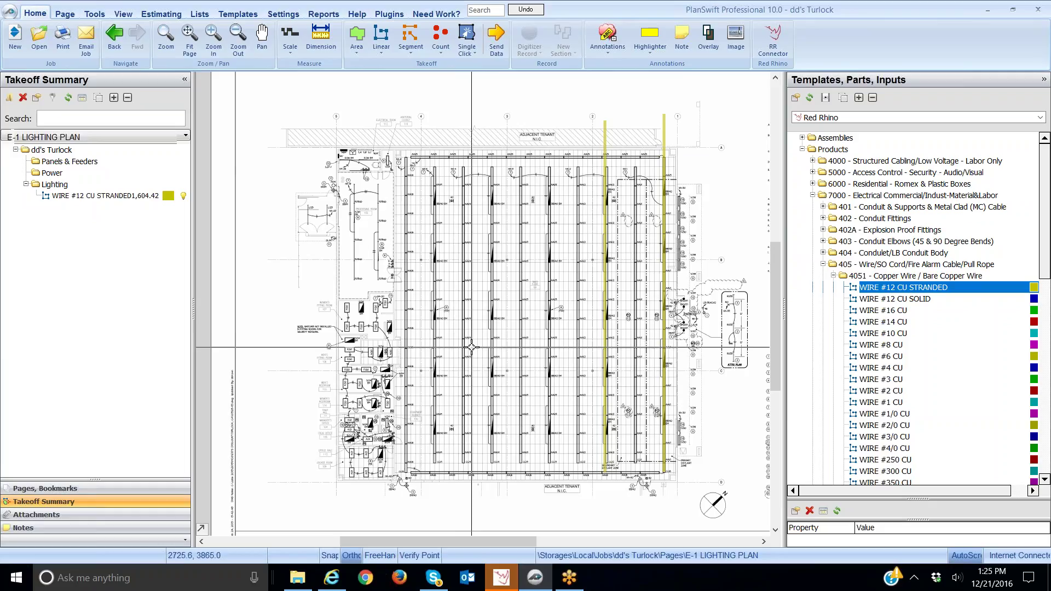
pyautogui.click(162, 13)
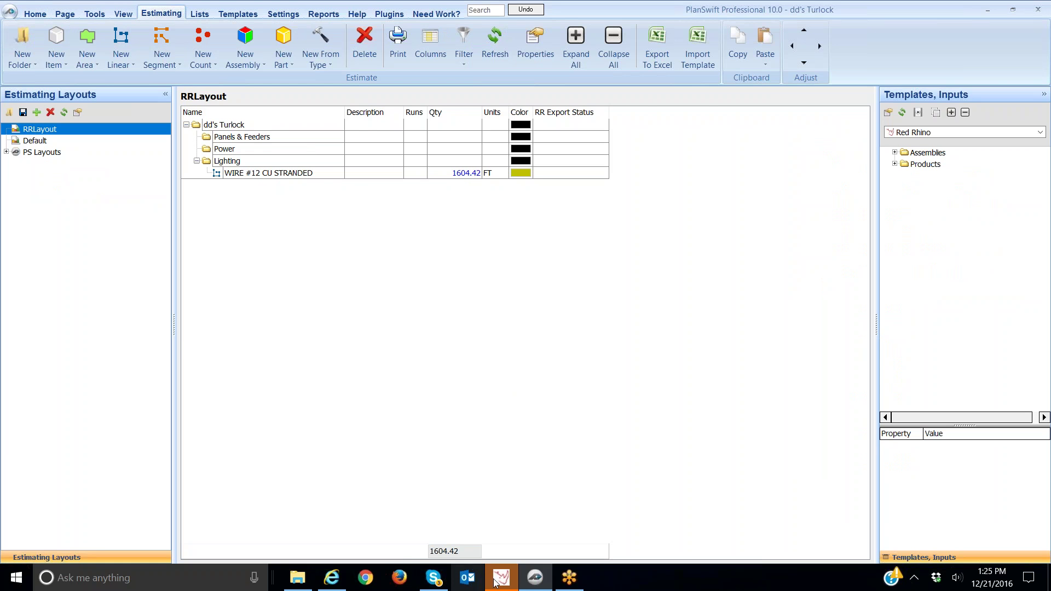
pyautogui.click(535, 581)
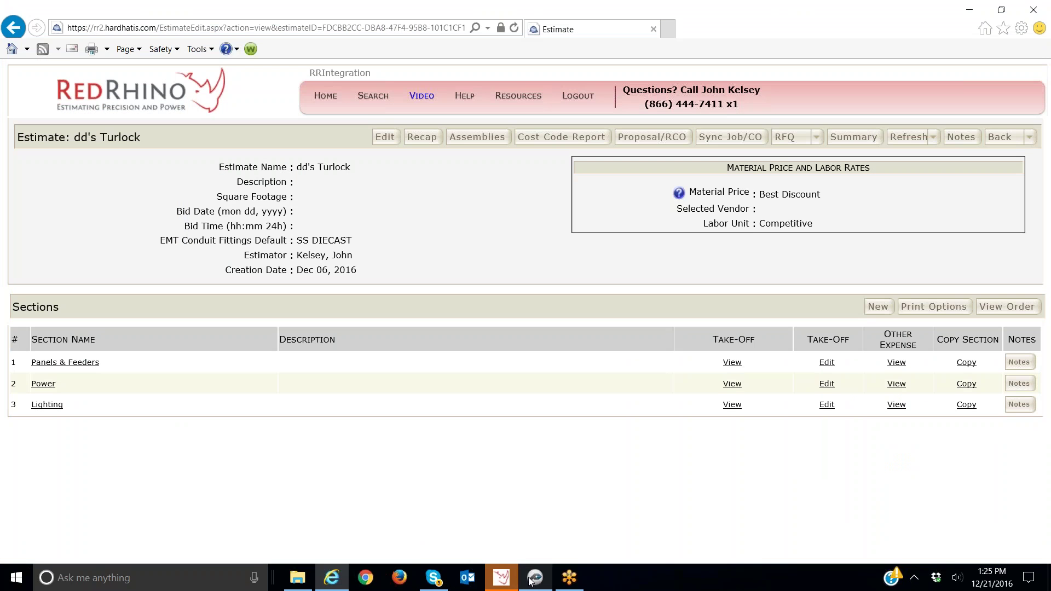
pyautogui.click(530, 582)
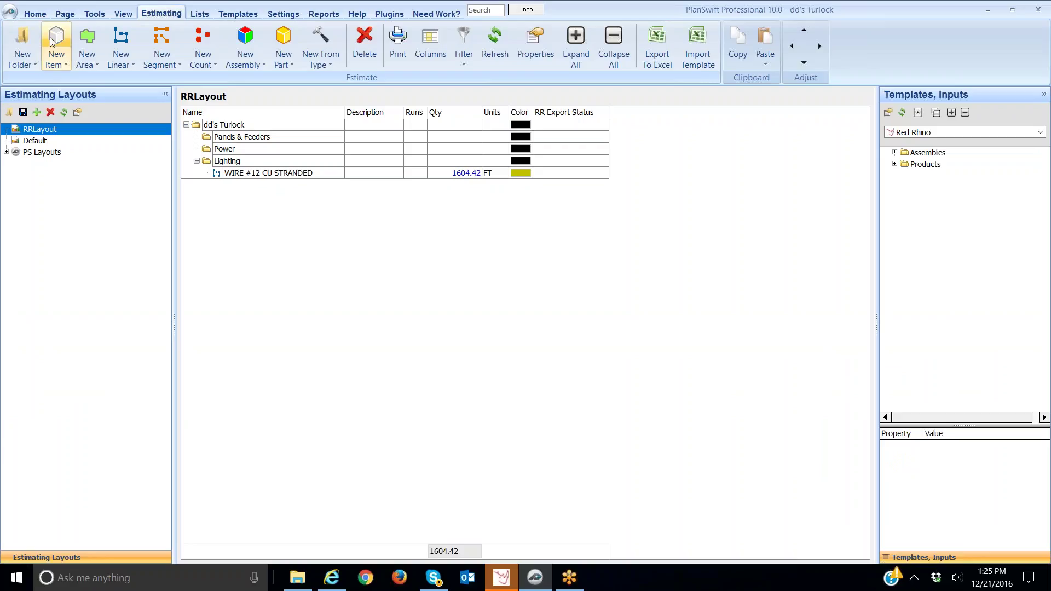
pyautogui.click(35, 14)
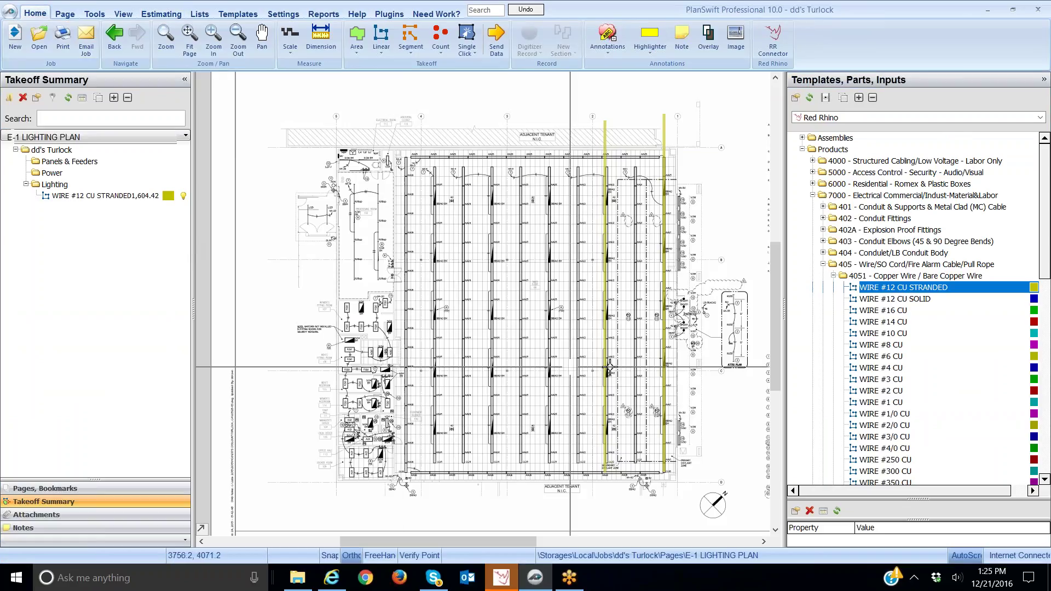